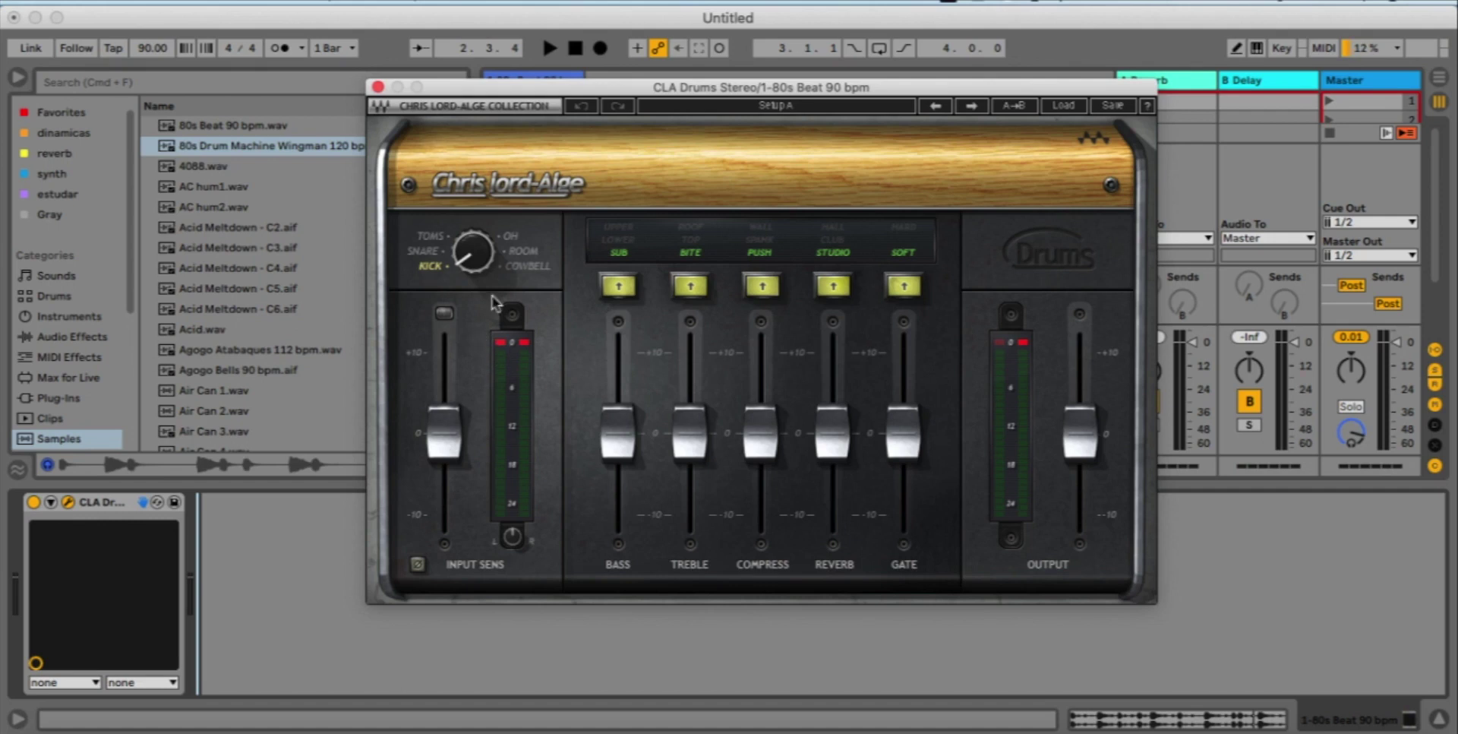
# Switch the CLA Drums source selector from Kick to Toms and finally to OH
pyautogui.moveTo(585, 92); pyautogui.dragTo(587, 96)
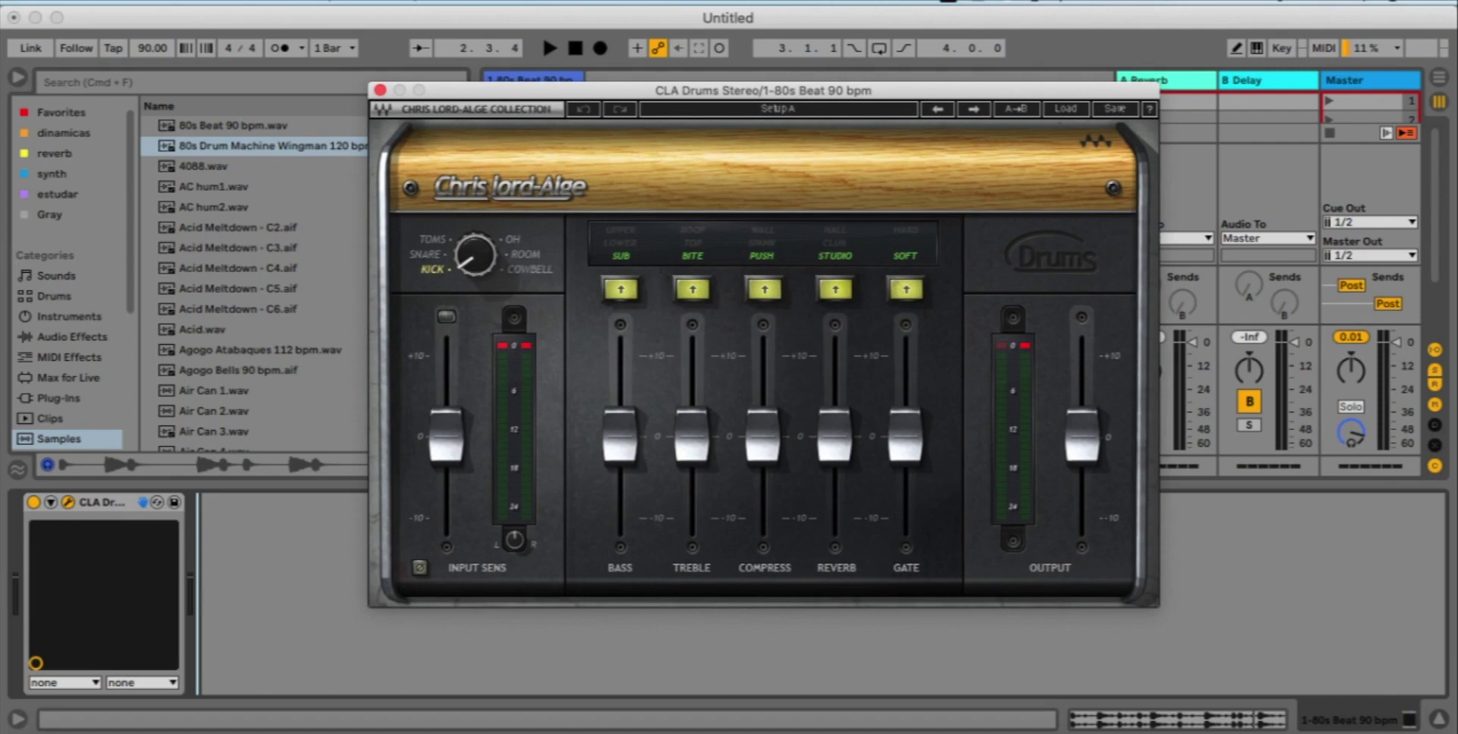
pyautogui.moveTo(474, 253); pyautogui.dragTo(475, 239)
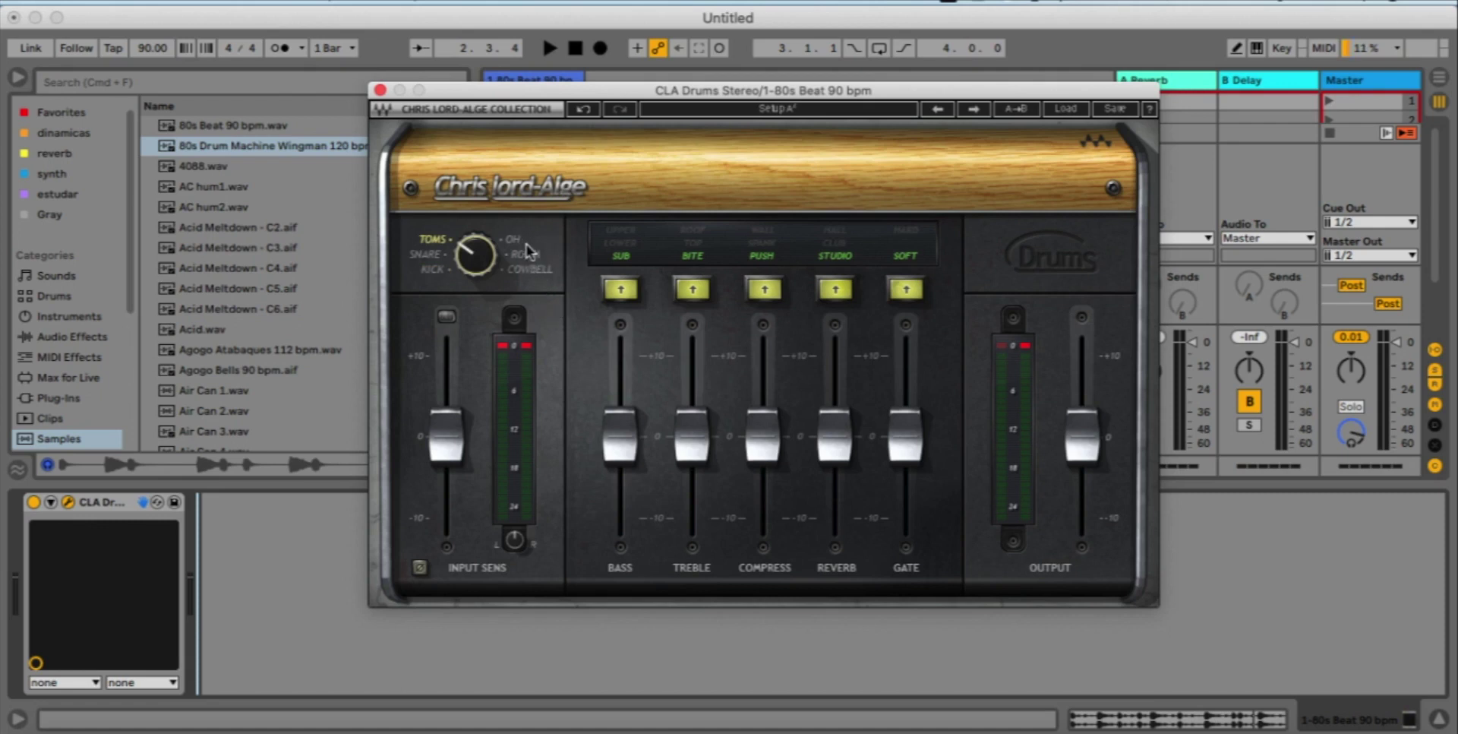
pyautogui.moveTo(475, 255); pyautogui.dragTo(476, 241)
pyautogui.moveTo(643, 99); pyautogui.dragTo(606, 91)
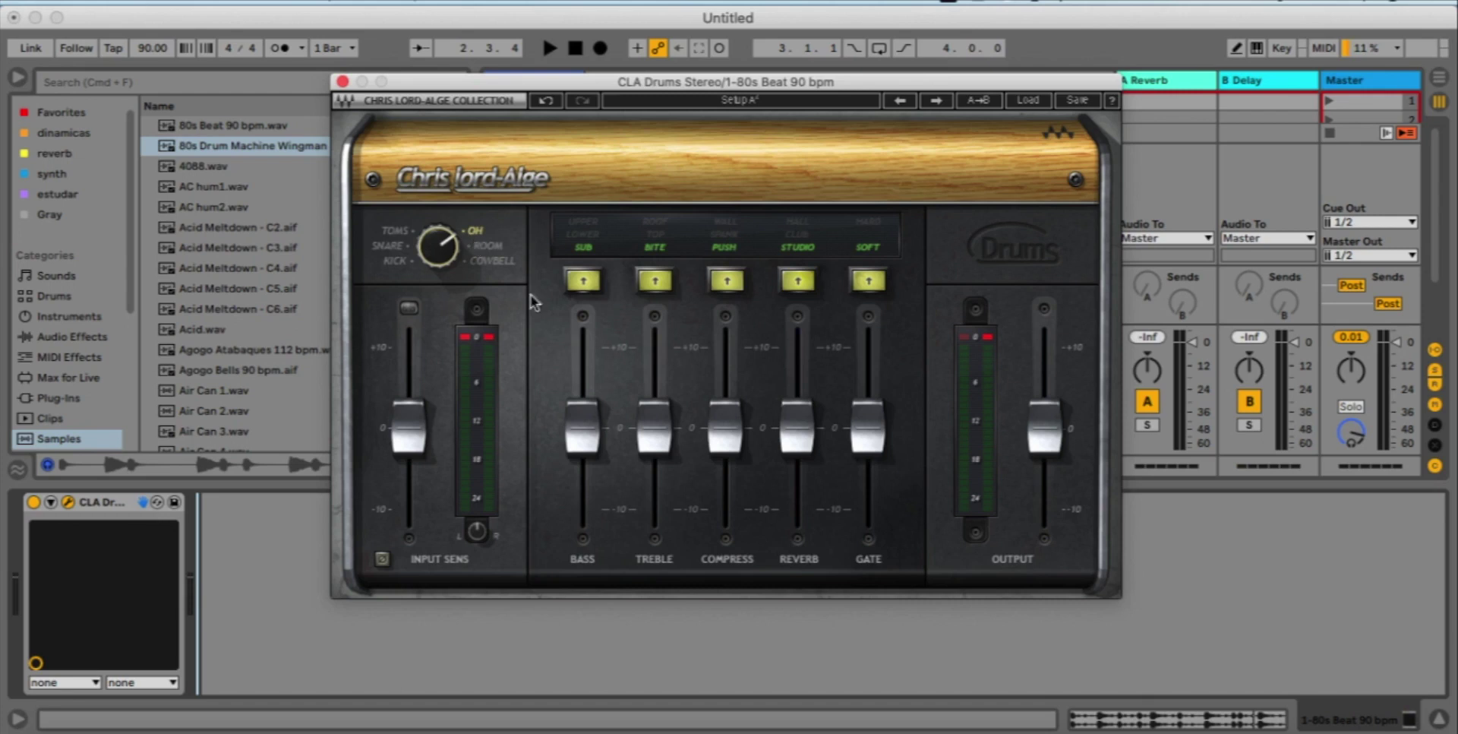
# Uncover the drum loop's track behind the plug-in window, and return the window to the upper part of the screen
pyautogui.moveTo(576, 82); pyautogui.dragTo(580, 303)
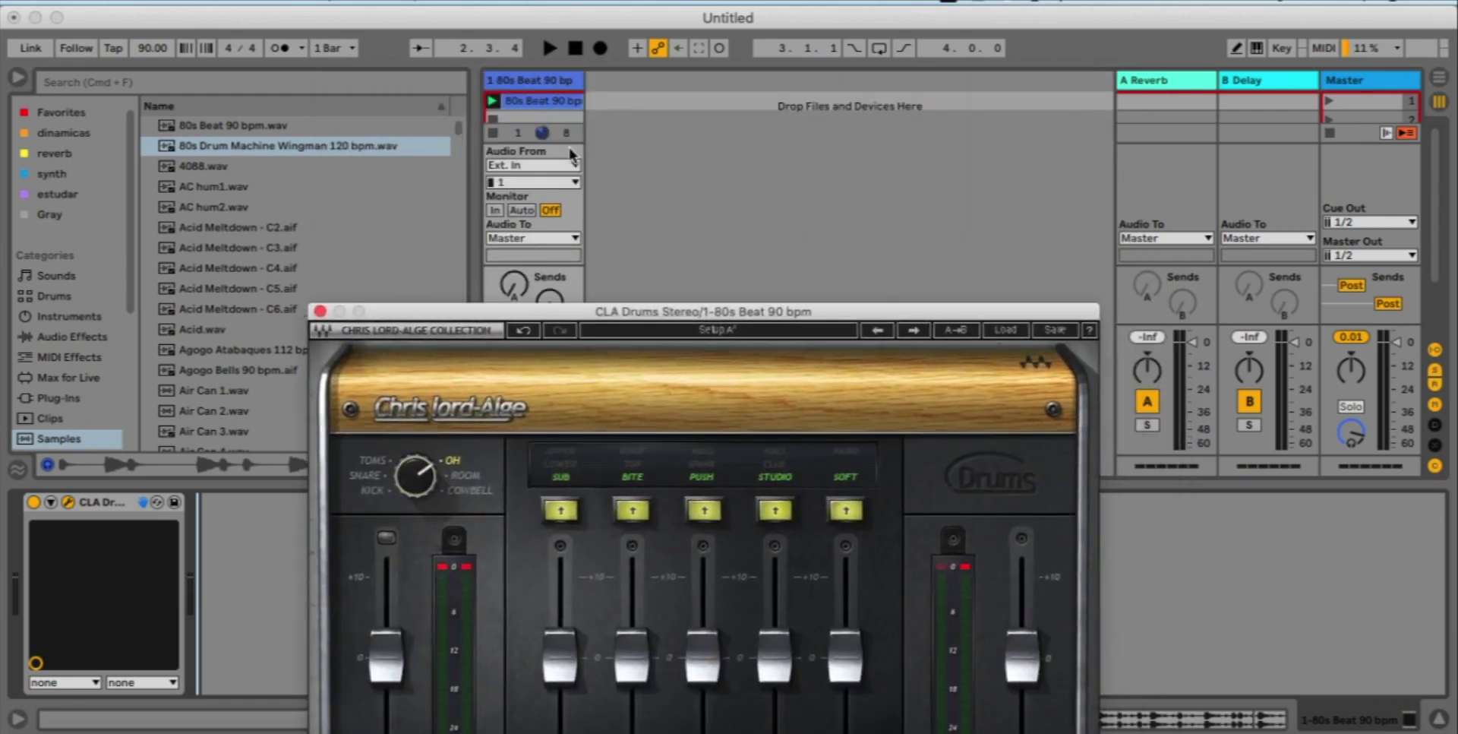
pyautogui.moveTo(563, 311); pyautogui.dragTo(567, 86)
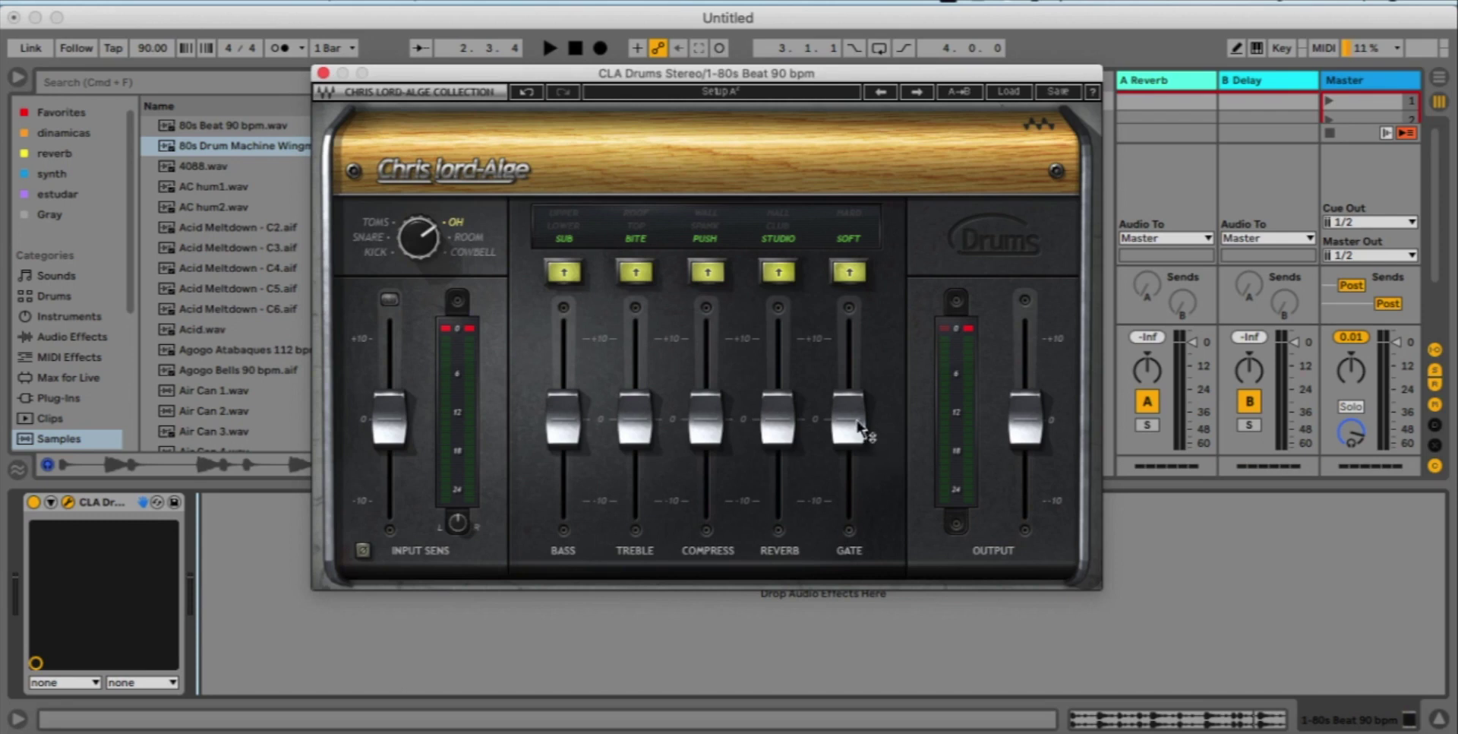
pyautogui.moveTo(843, 77); pyautogui.dragTo(848, 53)
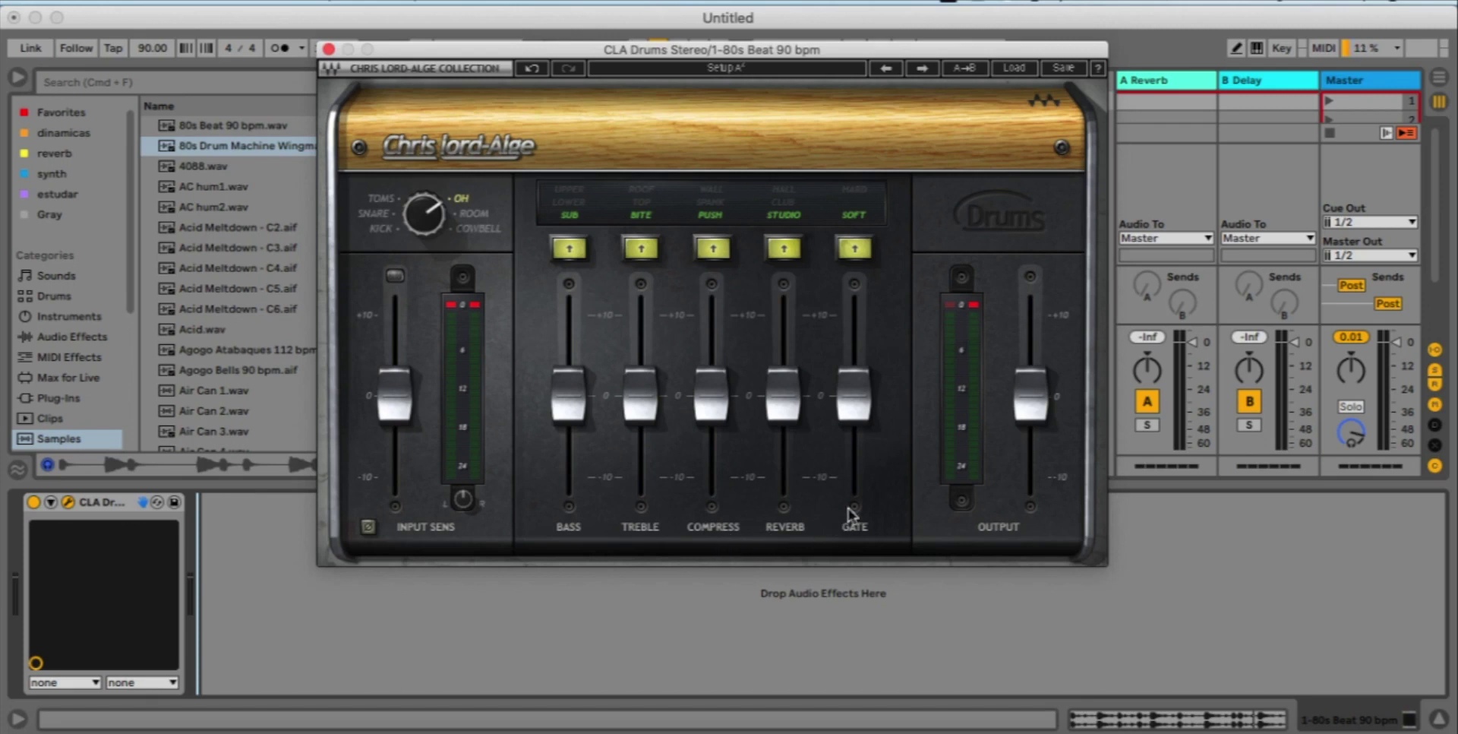
# Switch off the Treble, Compress, Reverb and Gate sections so only Bass stays active
pyautogui.click(653, 253)
pyautogui.click(654, 253)
pyautogui.click(720, 251)
pyautogui.click(713, 250)
pyautogui.click(784, 251)
pyautogui.click(784, 251)
pyautogui.click(868, 251)
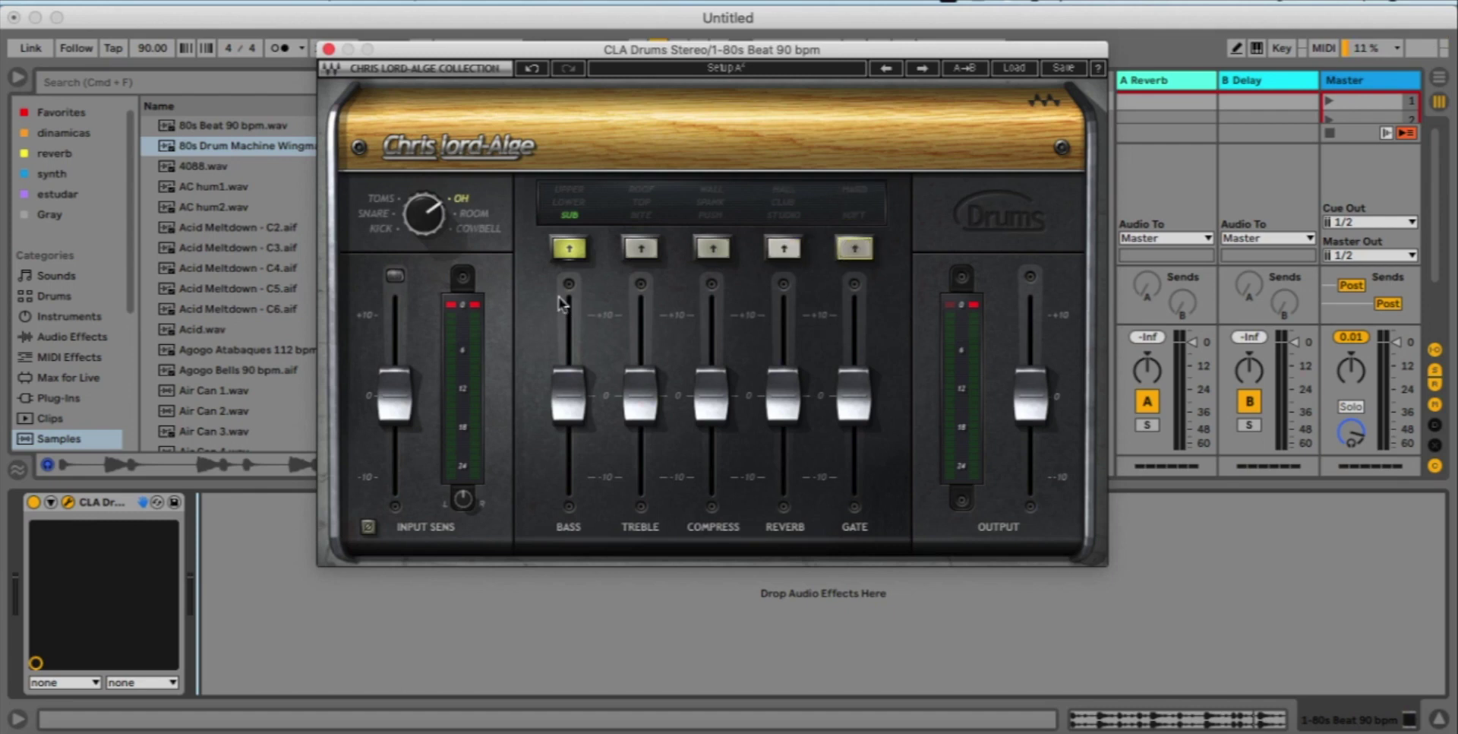
# With the loop playing, set Bass to Upper with its fader just below 0, and lower the input sensitivity to about -6
pyautogui.press('space')
pyautogui.moveTo(579, 413); pyautogui.dragTo(569, 313)
pyautogui.click(575, 245)
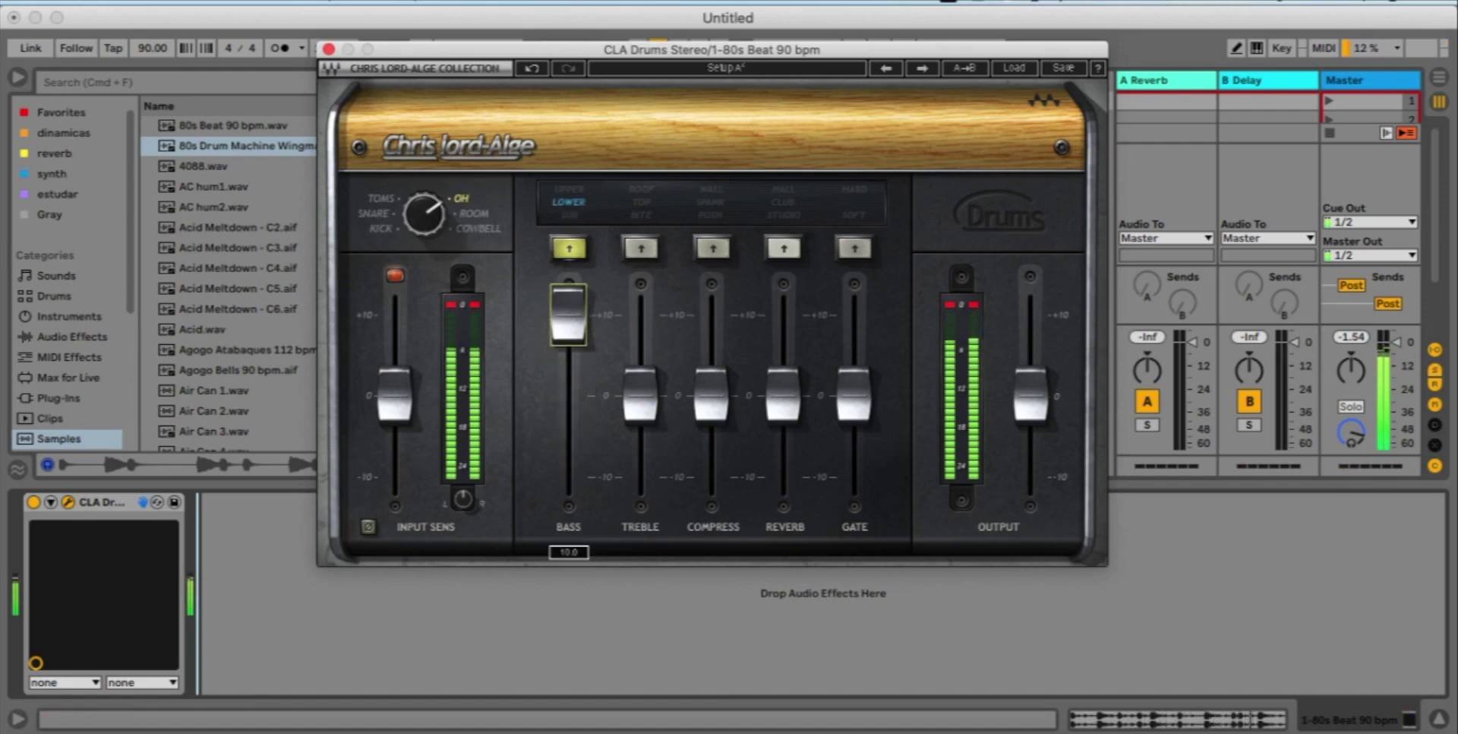
pyautogui.moveTo(569, 313)
pyautogui.mouseDown()
pyautogui.moveTo(569, 477)
pyautogui.moveTo(560, 313)
pyautogui.mouseUp()
pyautogui.click(569, 247)
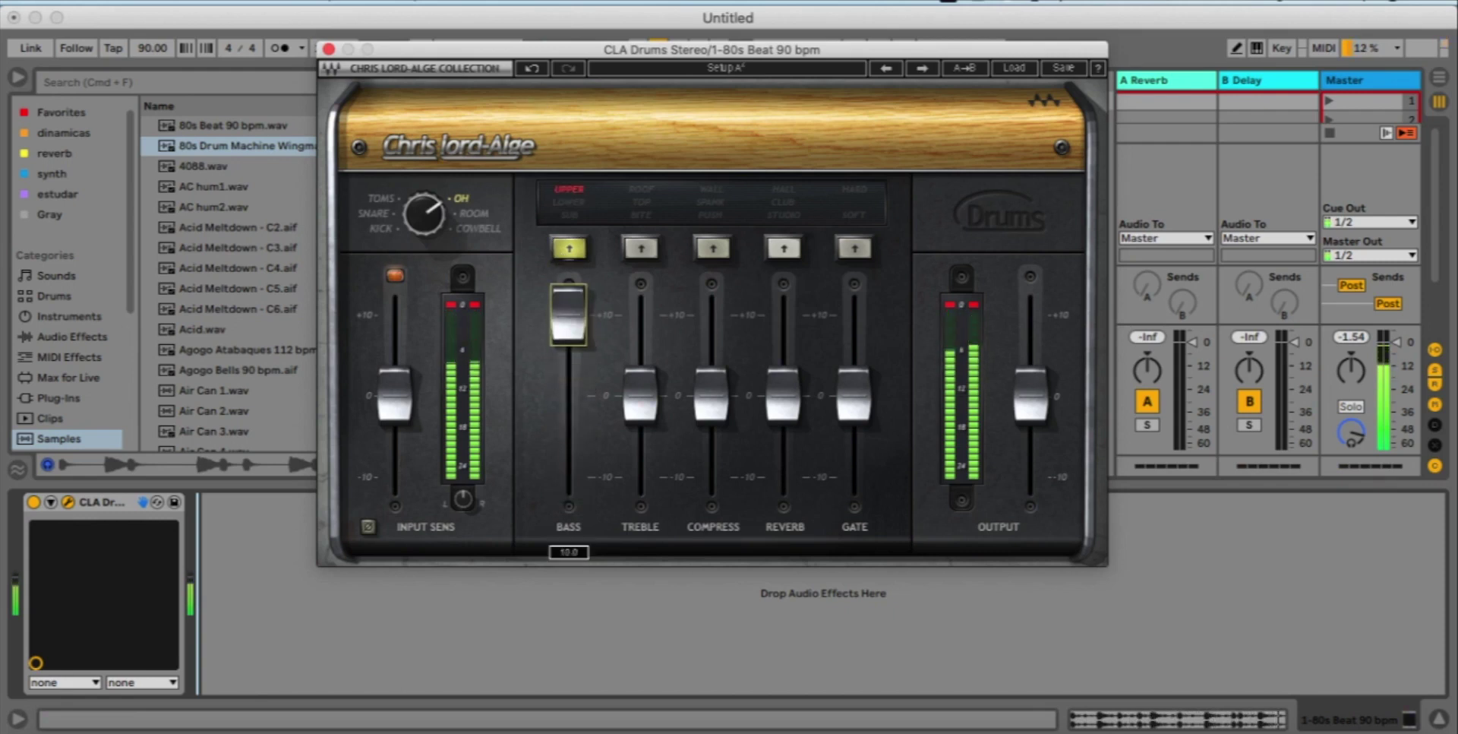
pyautogui.moveTo(569, 313); pyautogui.dragTo(569, 402)
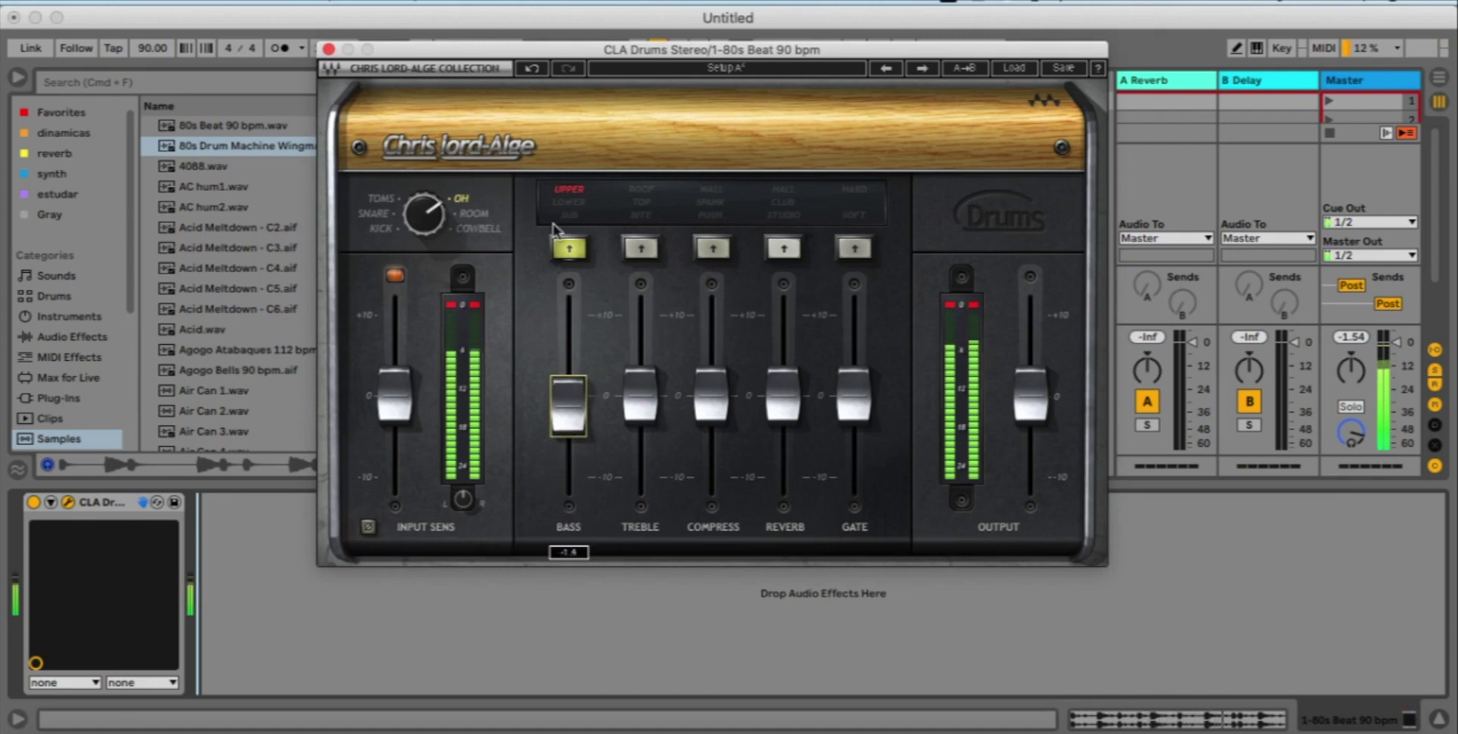
pyautogui.moveTo(394, 393); pyautogui.dragTo(395, 444)
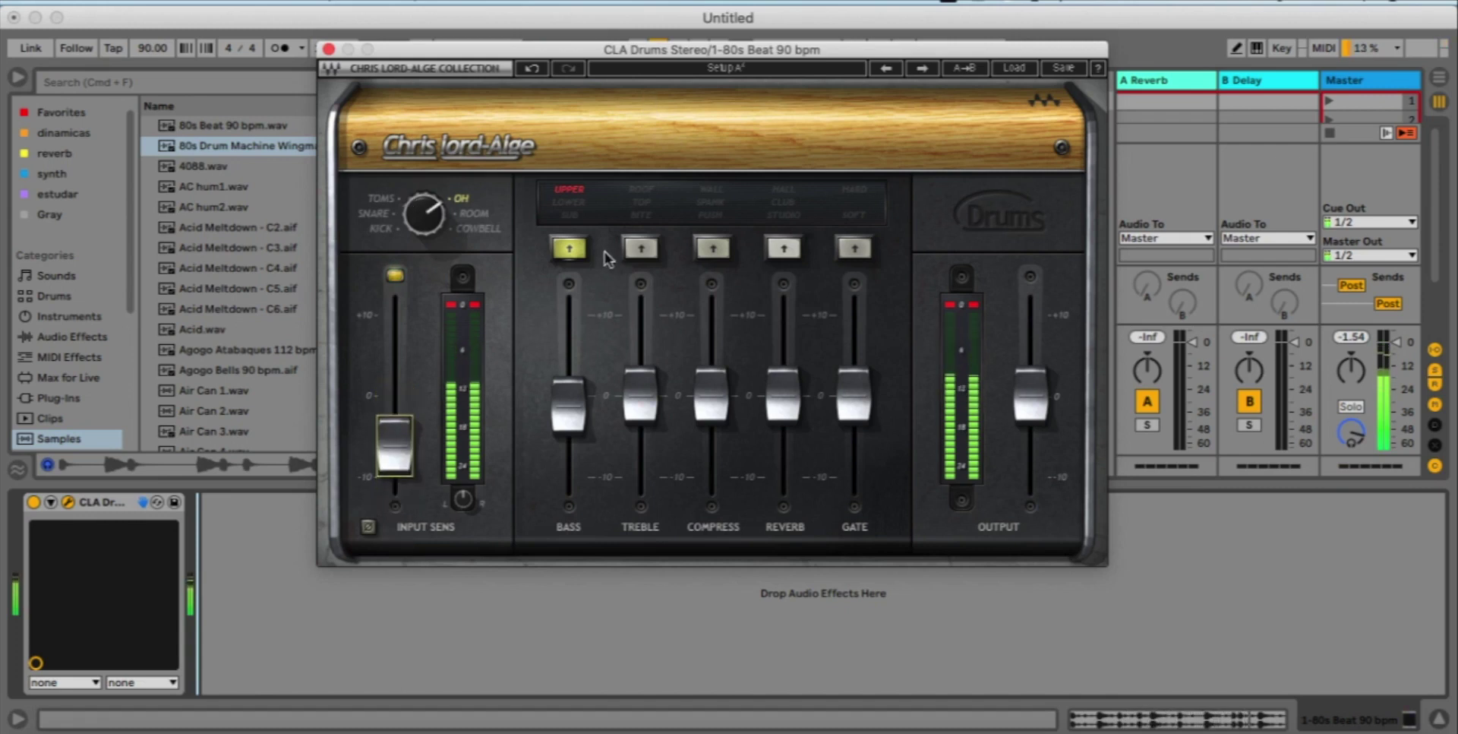
# Audition Treble alone in the Top and Roof modes, sweeping its fader between -10 and +10 and leaving it just above 0
pyautogui.click(641, 248)
pyautogui.moveTo(640, 393); pyautogui.dragTo(640, 477)
pyautogui.click(640, 248)
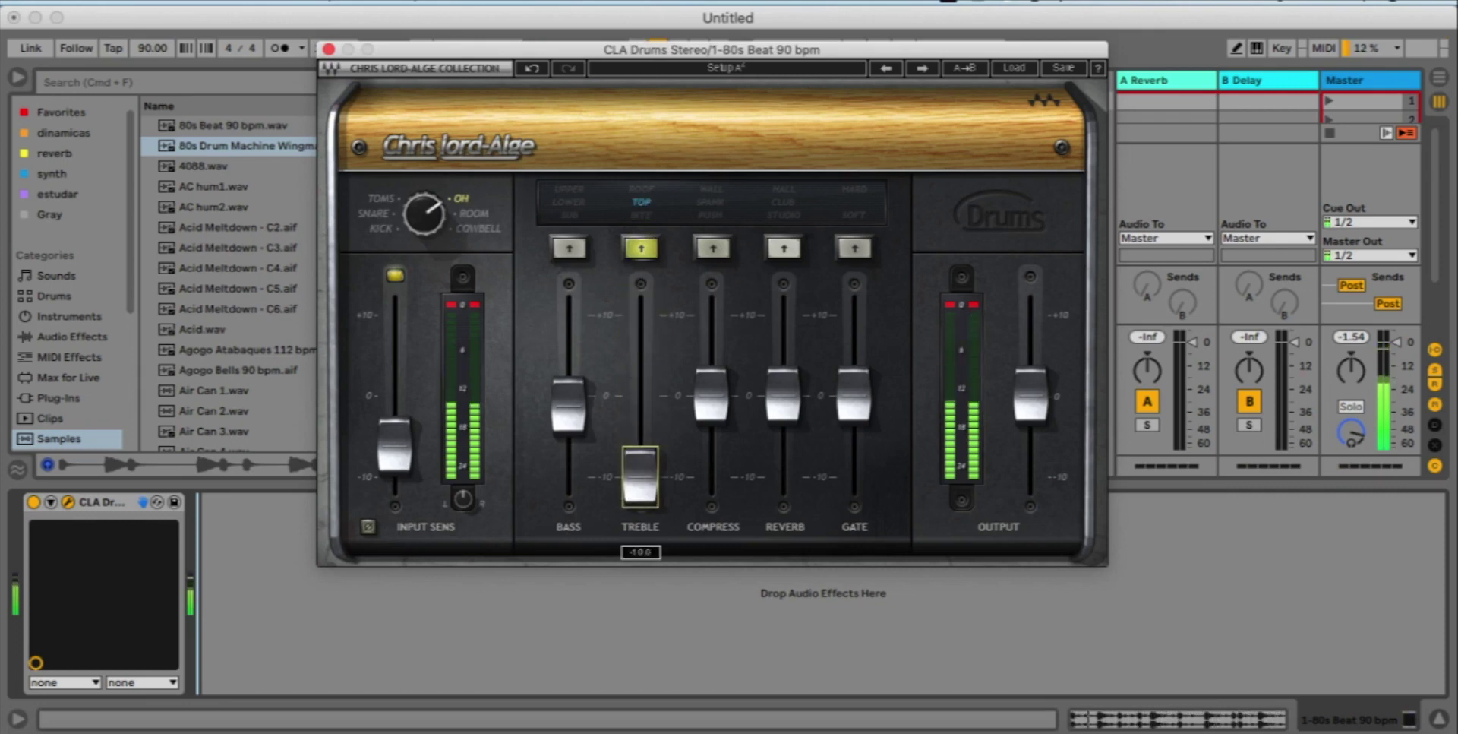
pyautogui.moveTo(641, 474); pyautogui.dragTo(640, 314)
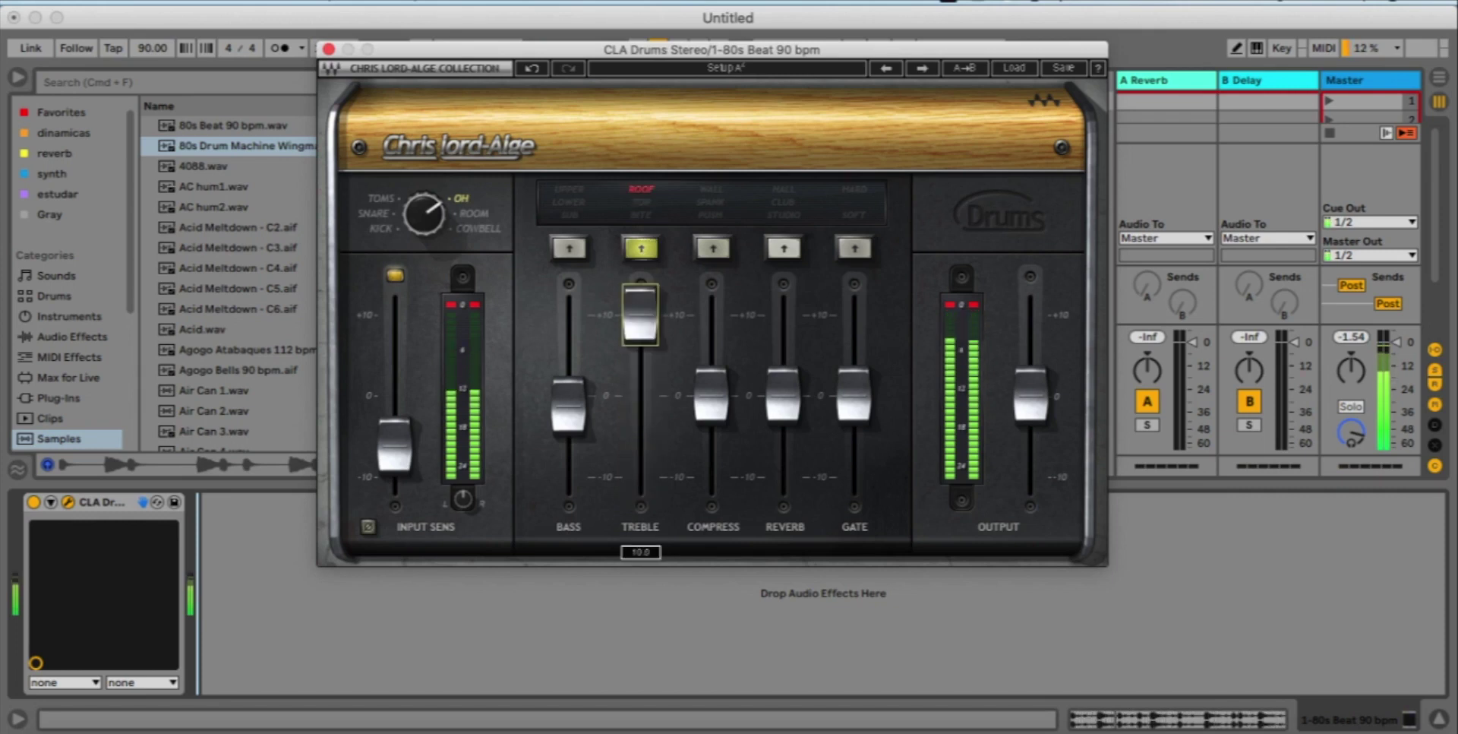
pyautogui.moveTo(640, 314); pyautogui.dragTo(640, 477)
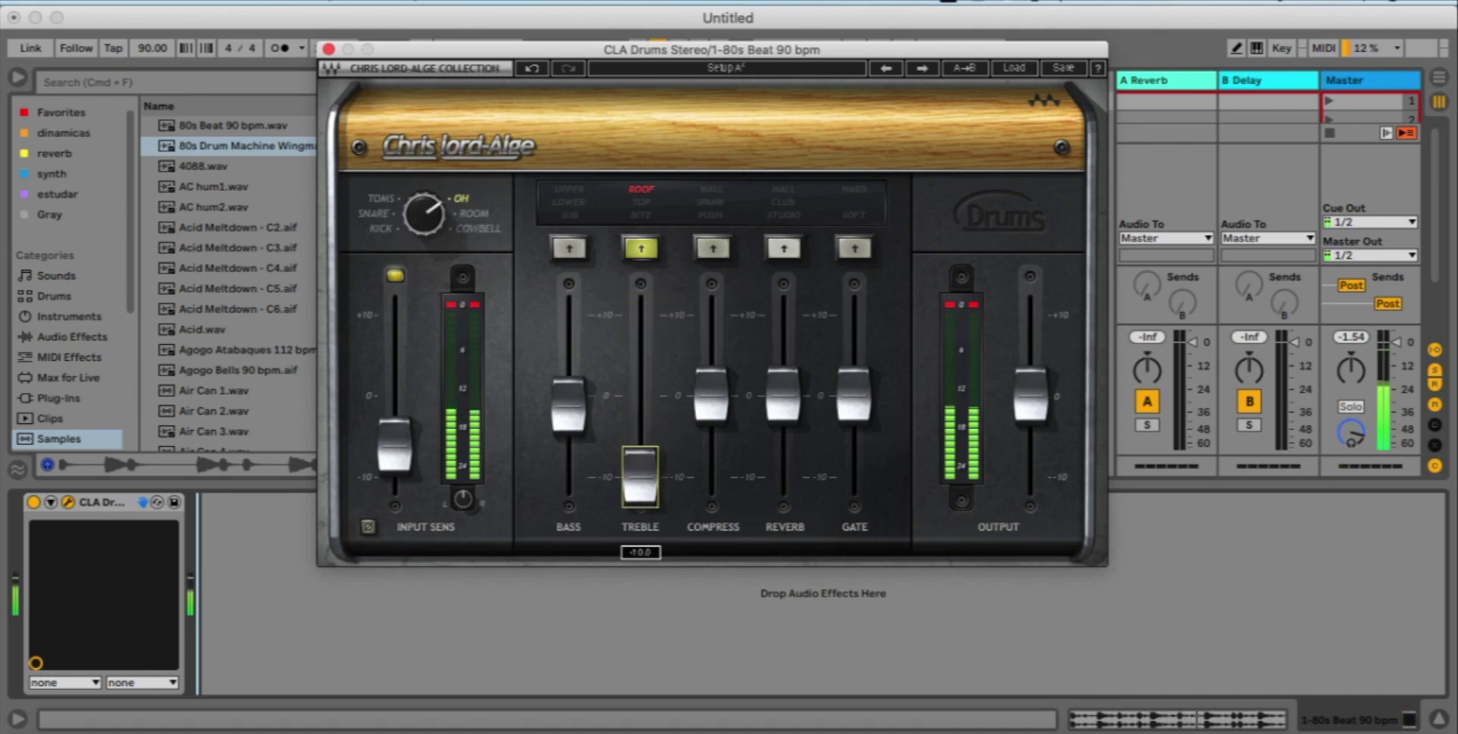
pyautogui.moveTo(640, 475); pyautogui.dragTo(640, 386)
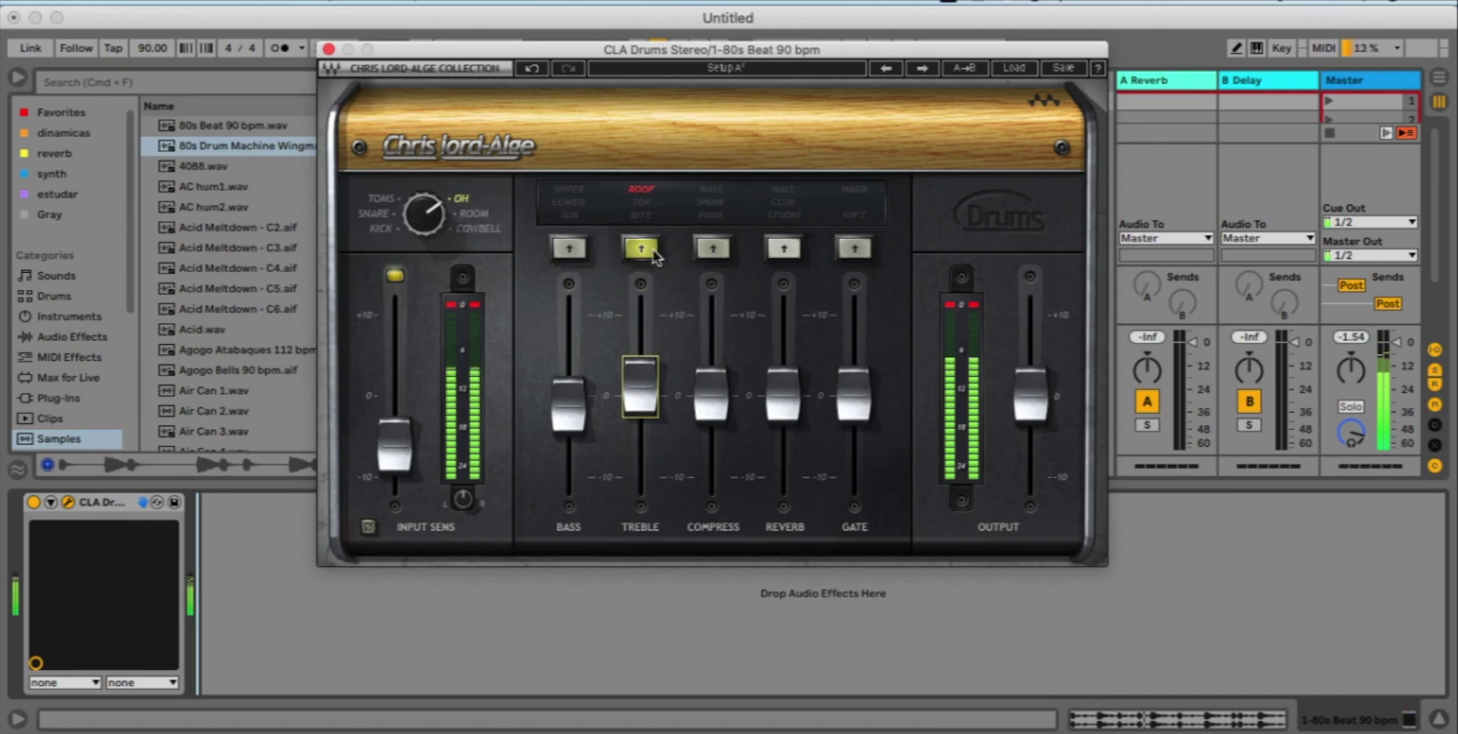
# Audition Compress alone, setting its mode to Wall and its fader just above 0
pyautogui.moveTo(714, 407)
pyautogui.mouseDown()
pyautogui.moveTo(711, 313)
pyautogui.moveTo(712, 476)
pyautogui.moveTo(712, 413)
pyautogui.mouseUp()
pyautogui.click(713, 250)
pyautogui.moveTo(711, 414); pyautogui.dragTo(712, 384)
pyautogui.click(714, 248)
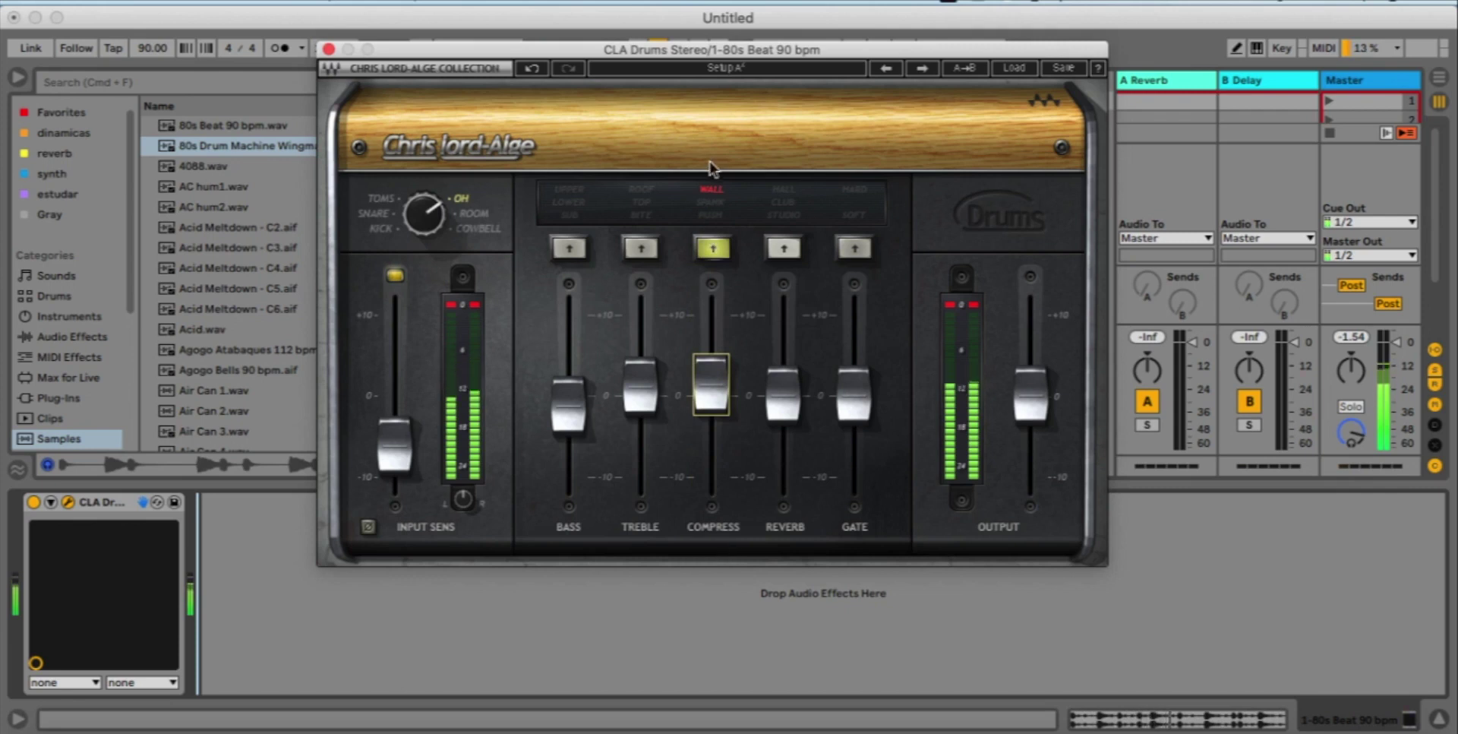
# Cycle through the Reverb modes with its fader slightly below 0, and switch Reverb off
pyautogui.click(784, 249)
pyautogui.moveTo(783, 395)
pyautogui.mouseDown()
pyautogui.moveTo(782, 317)
pyautogui.moveTo(783, 472)
pyautogui.moveTo(782, 313)
pyautogui.moveTo(783, 472)
pyautogui.moveTo(790, 342)
pyautogui.moveTo(782, 472)
pyautogui.moveTo(782, 408)
pyautogui.mouseUp()
pyautogui.click(787, 253)
pyautogui.click(784, 248)
pyautogui.click(784, 247)
# Audition the Gate in Soft and Hard modes, sweeping its fader between +10 and -10, and switch it off with the fader just below 0
pyautogui.click(854, 248)
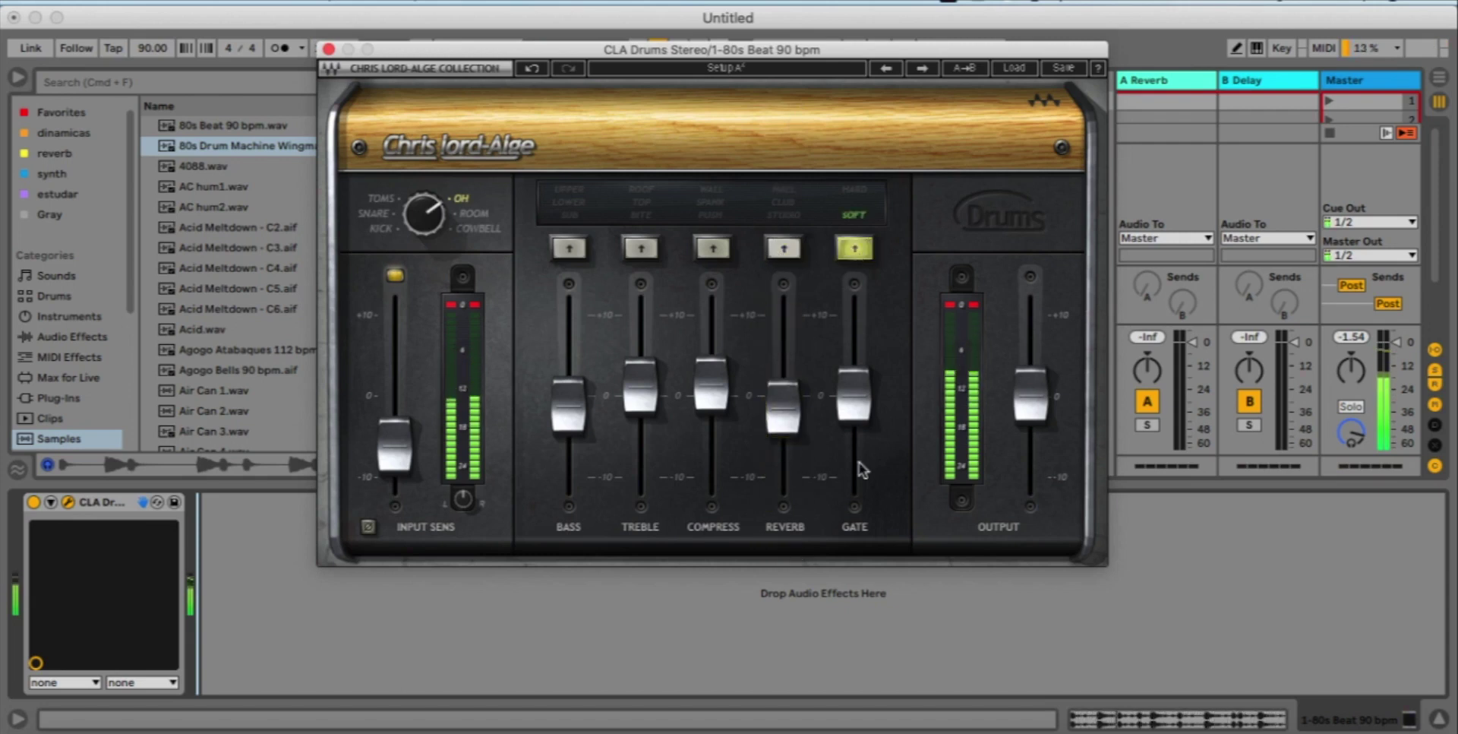
pyautogui.moveTo(855, 403); pyautogui.dragTo(855, 311)
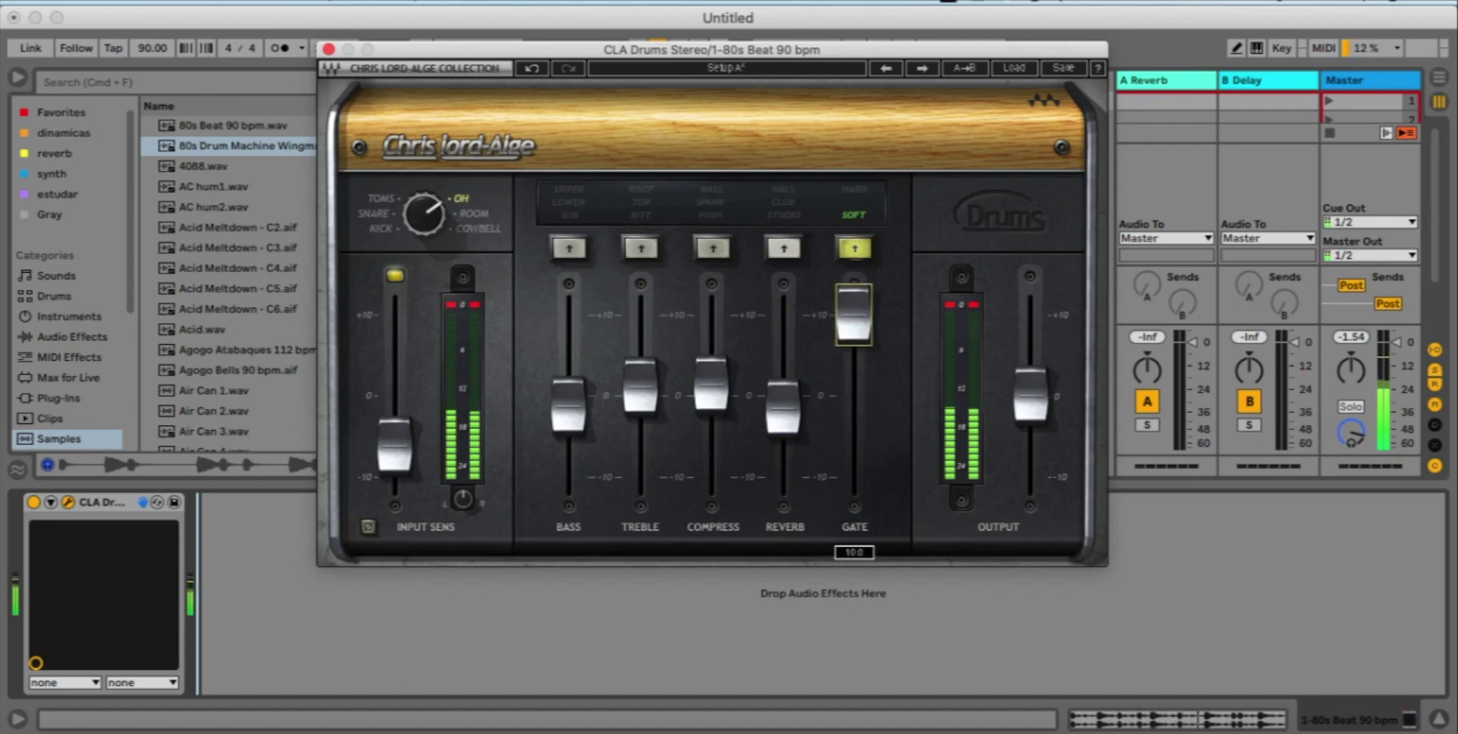
pyautogui.moveTo(854, 313); pyautogui.dragTo(854, 476)
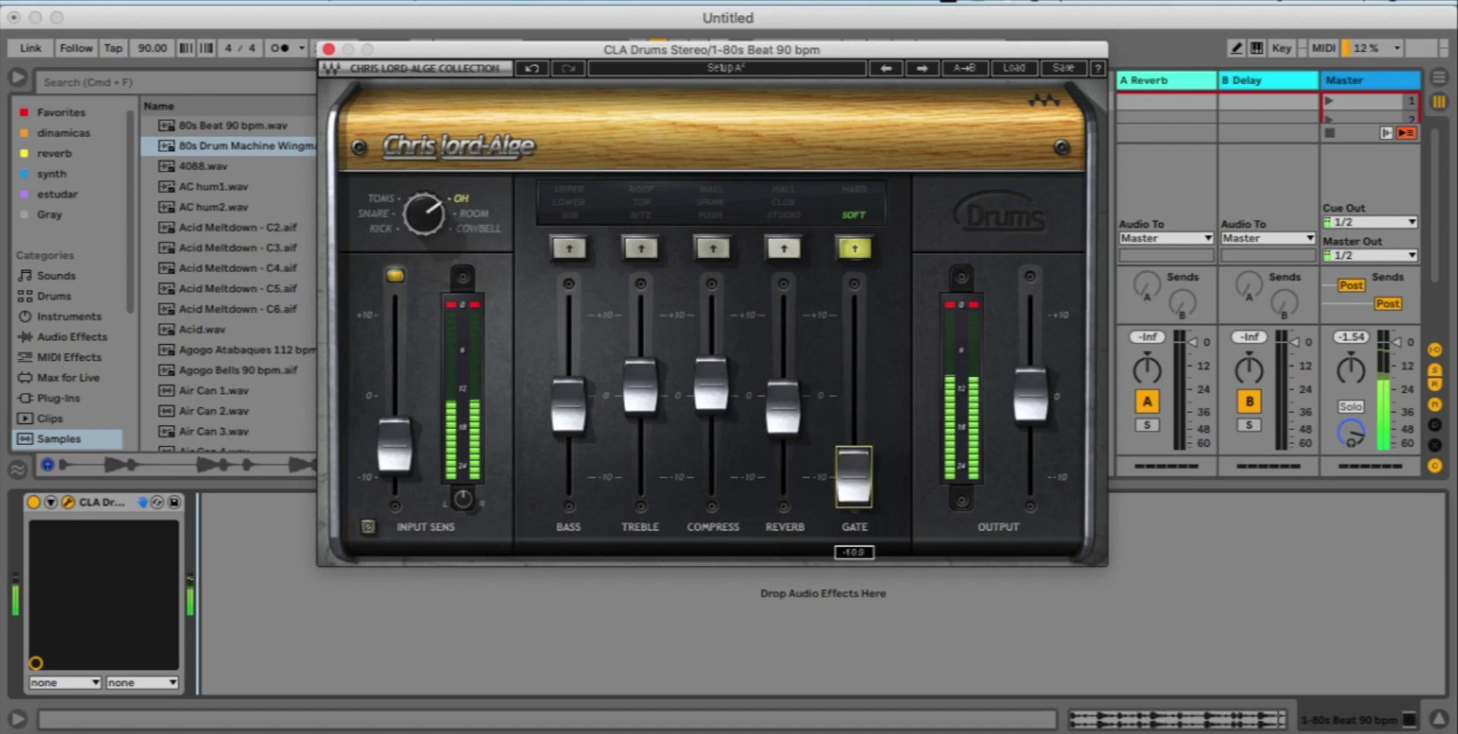
pyautogui.click(854, 251)
pyautogui.moveTo(855, 465); pyautogui.dragTo(854, 410)
pyautogui.click(858, 250)
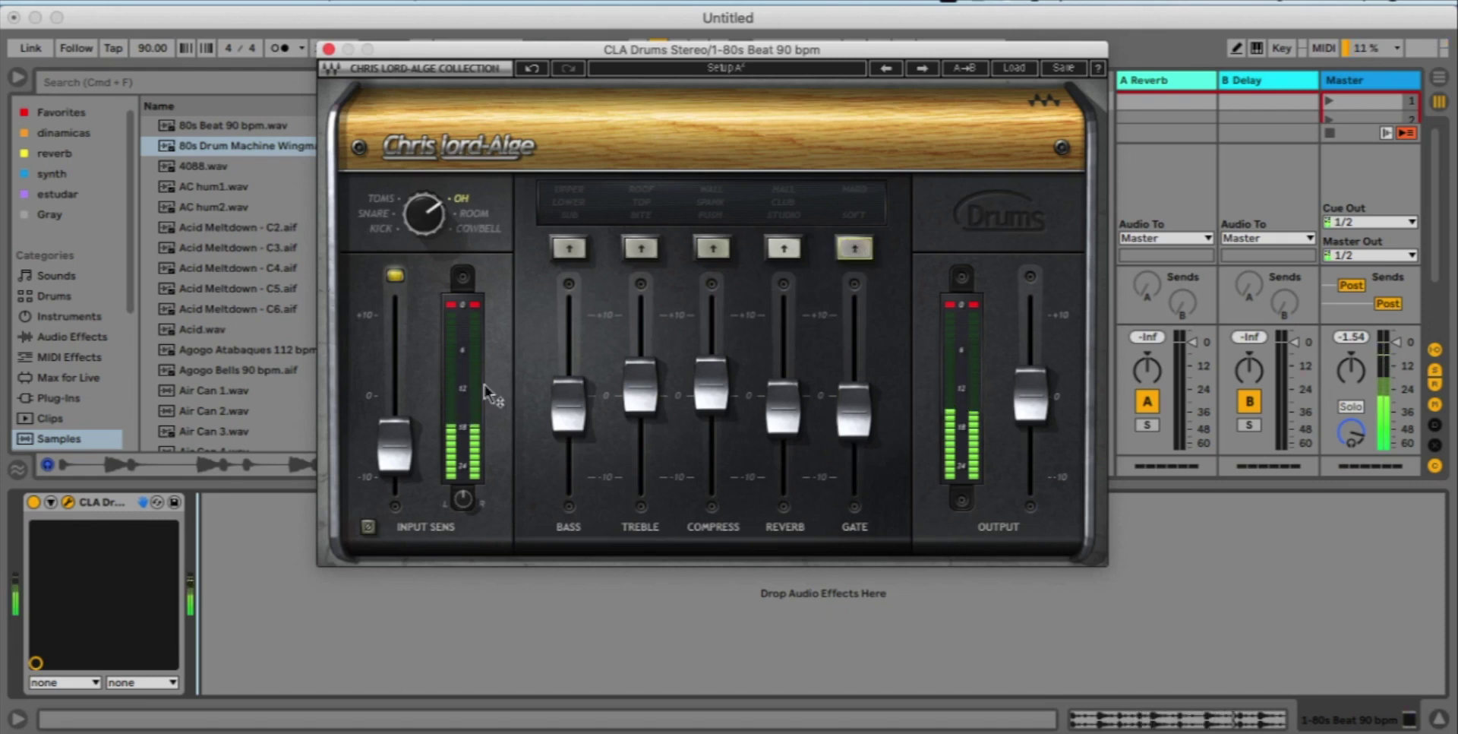
# Load the factory preset Room - Slow Rumble
pyautogui.click(1013, 69)
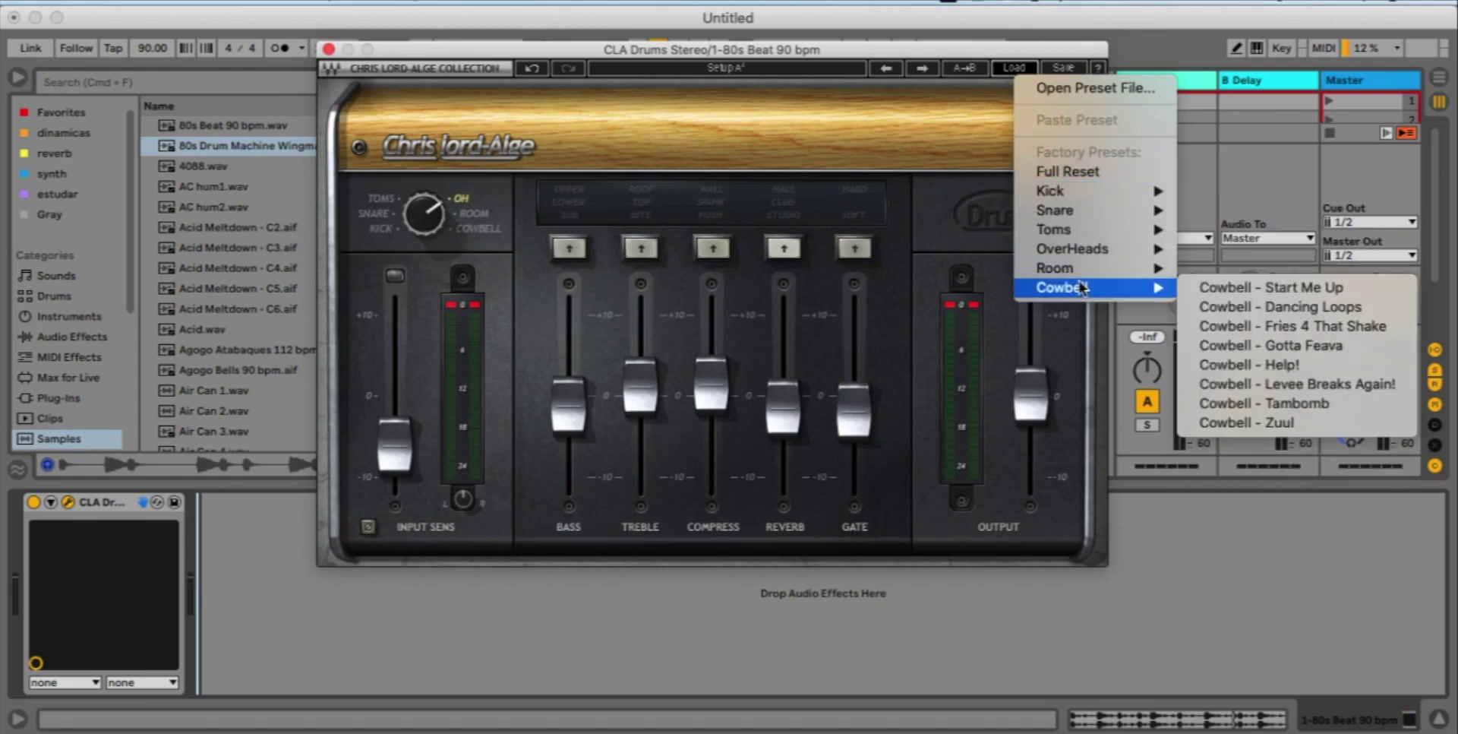
pyautogui.moveTo(1084, 278)
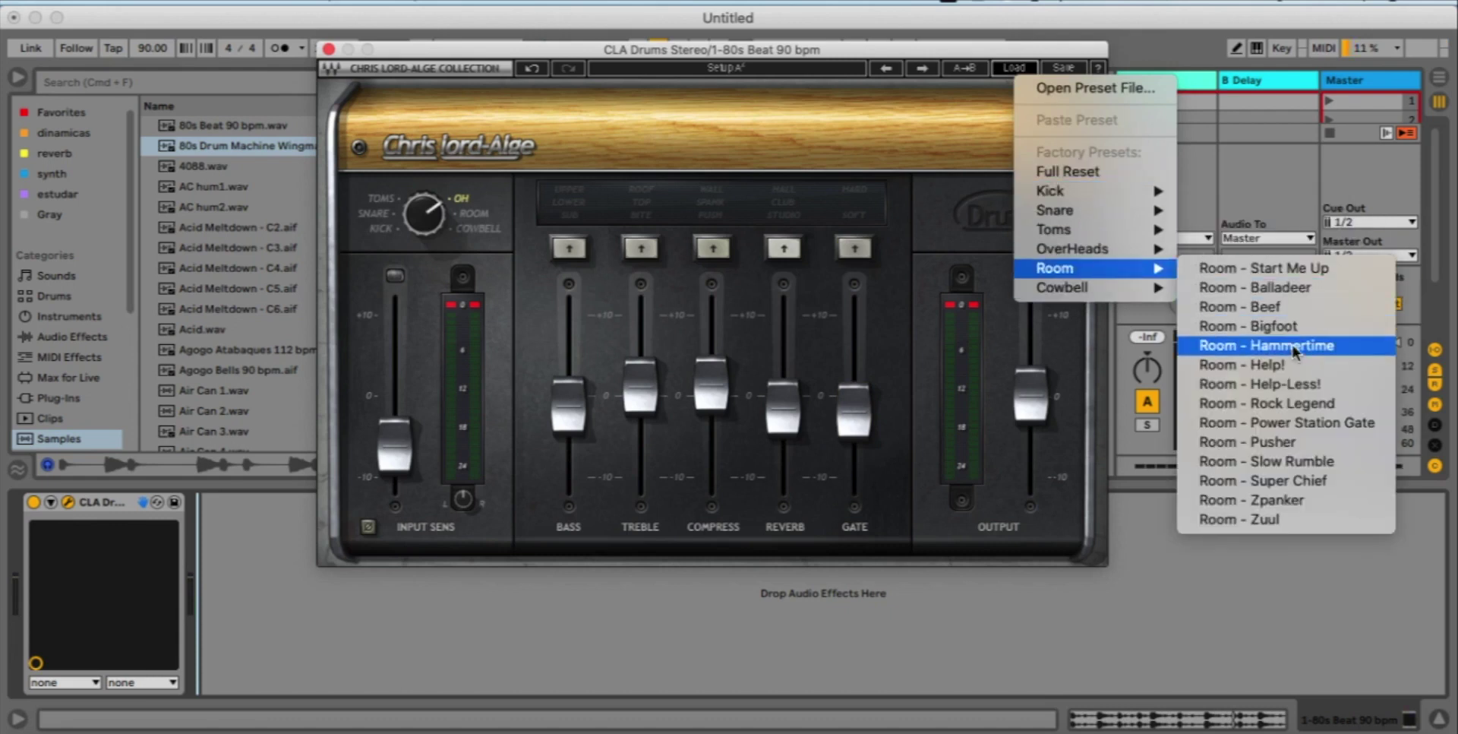
pyautogui.click(1356, 465)
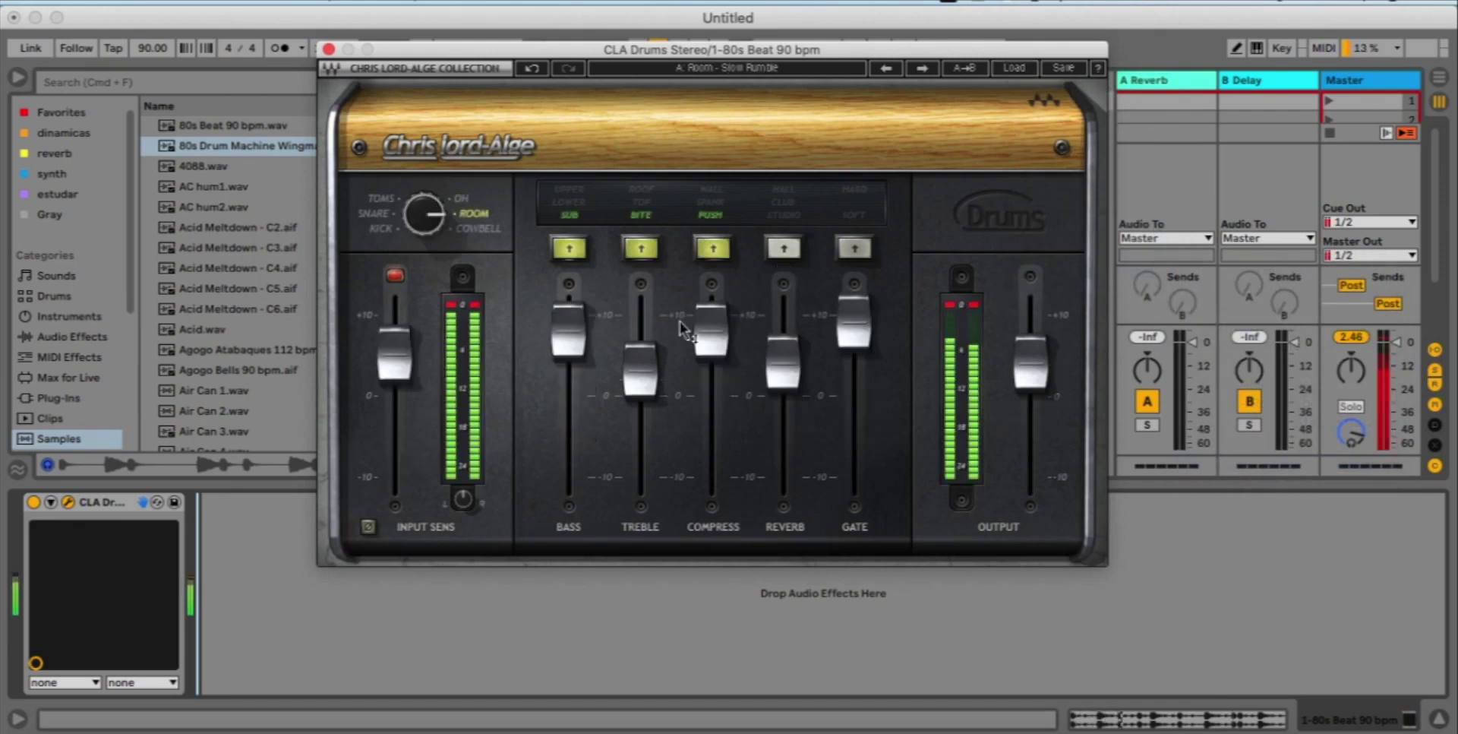
# Compare the loop with the CLA Drums device switched off and on, leaving the device on
pyautogui.click(34, 502)
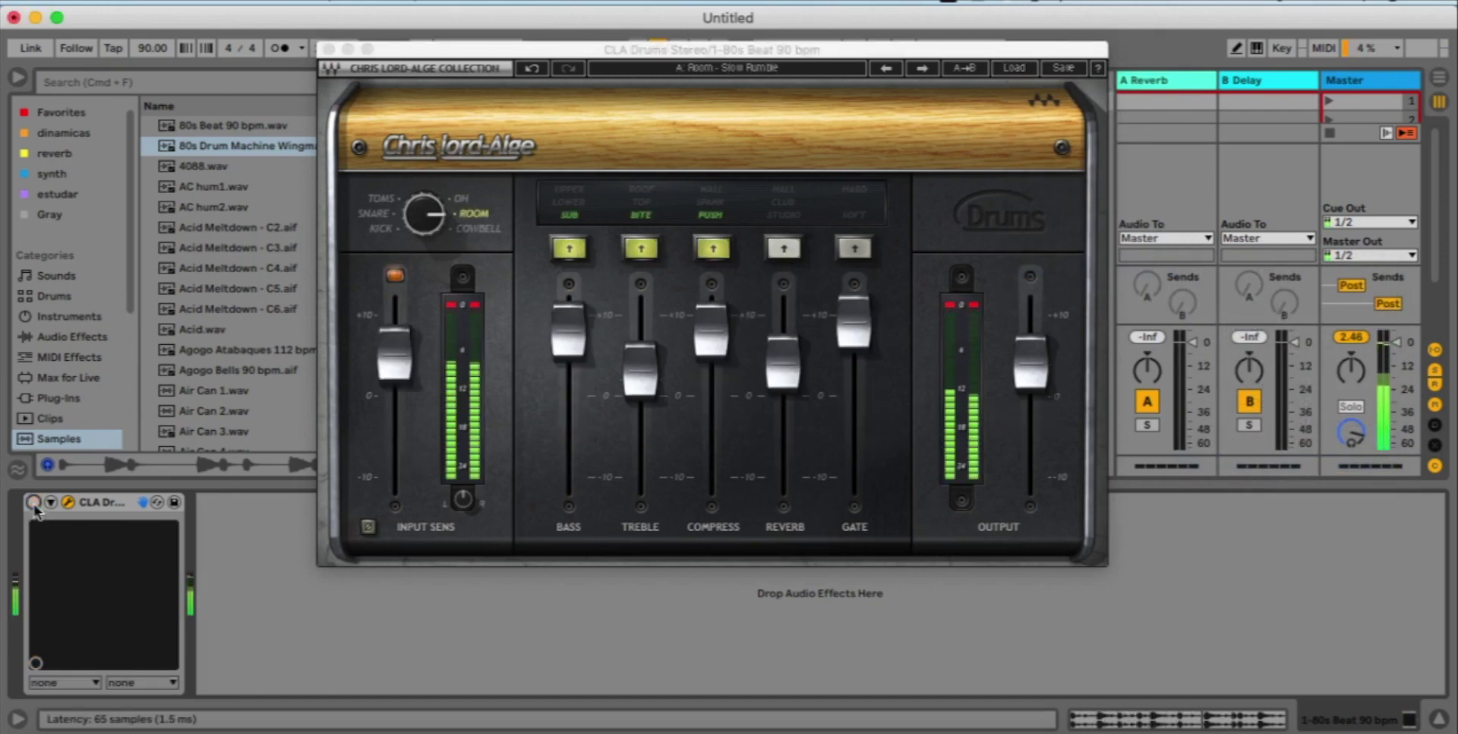
pyautogui.click(33, 502)
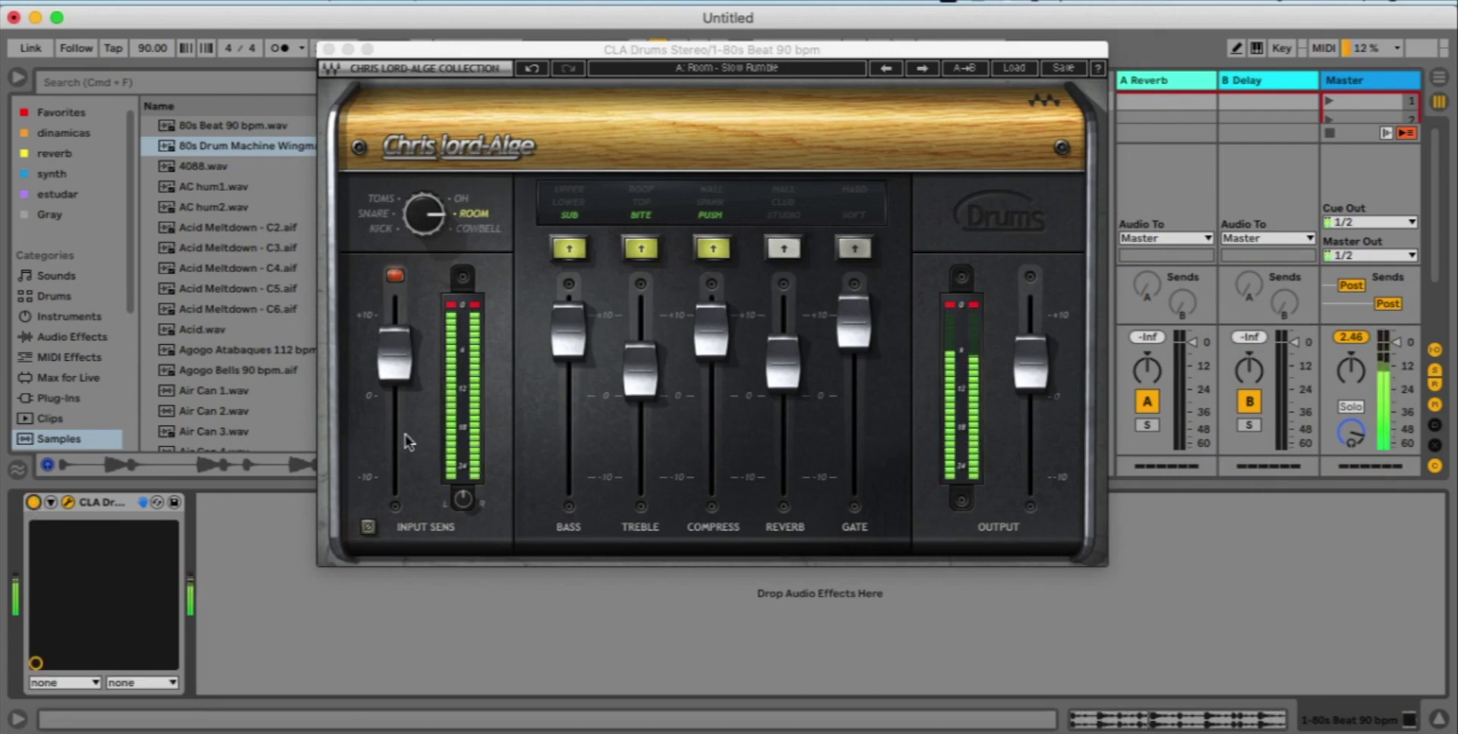
pyautogui.click(33, 502)
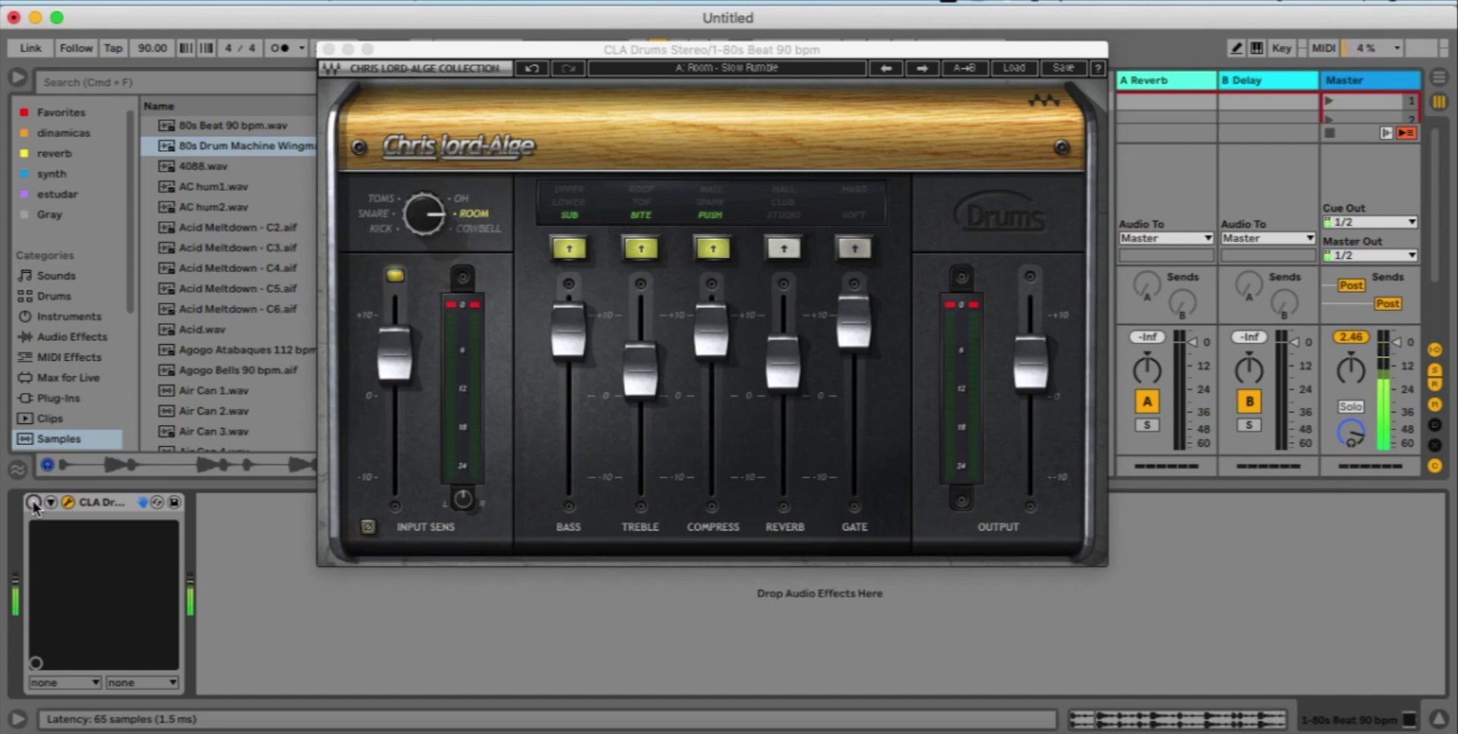
pyautogui.click(33, 502)
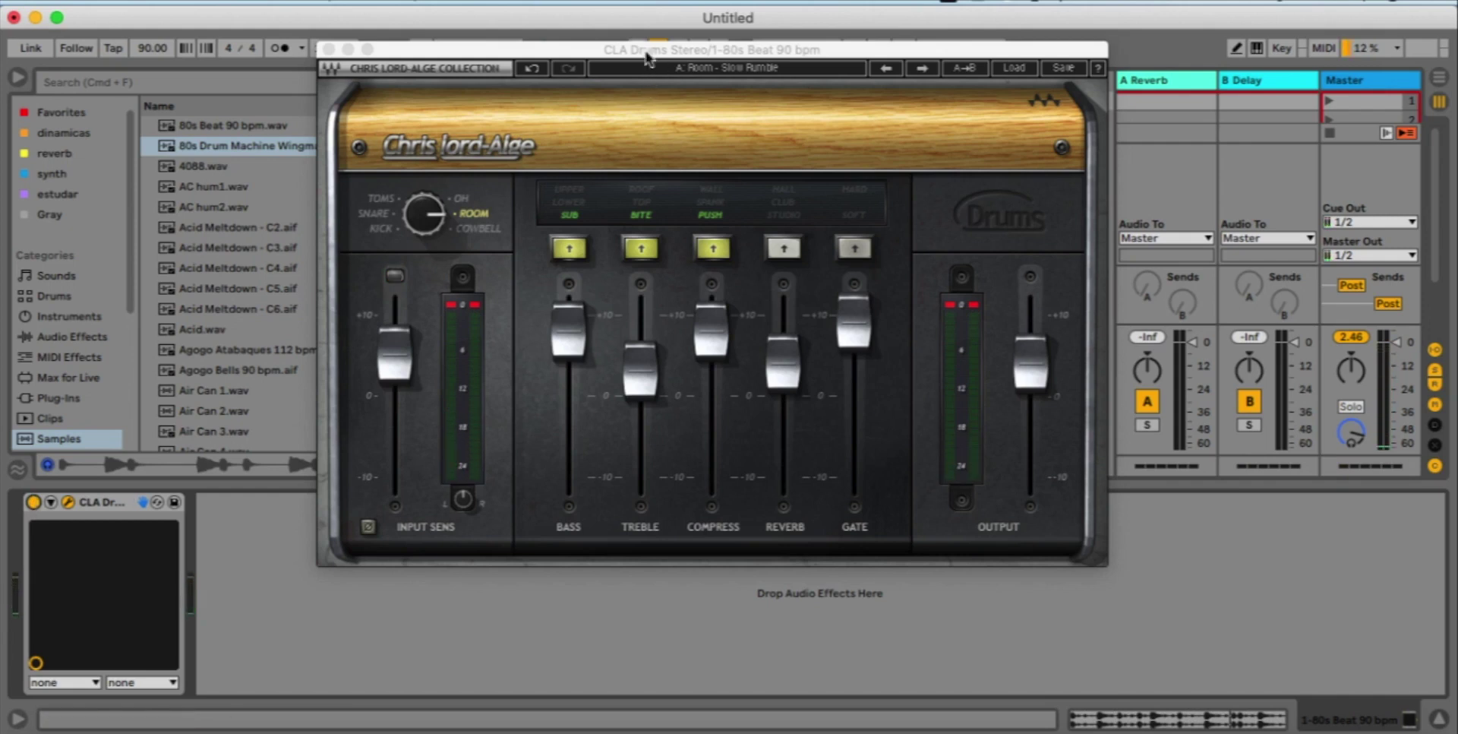
pyautogui.moveTo(653, 54); pyautogui.dragTo(710, 125)
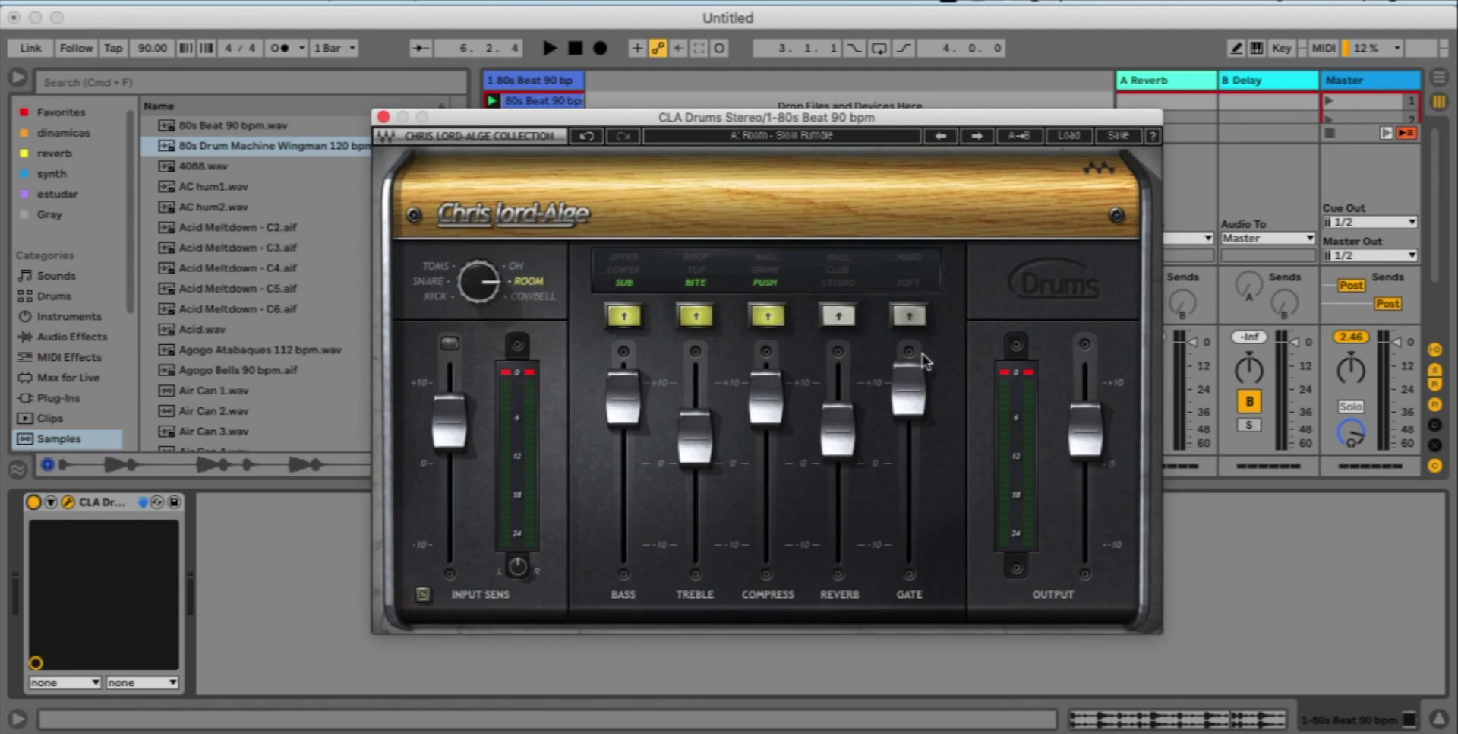